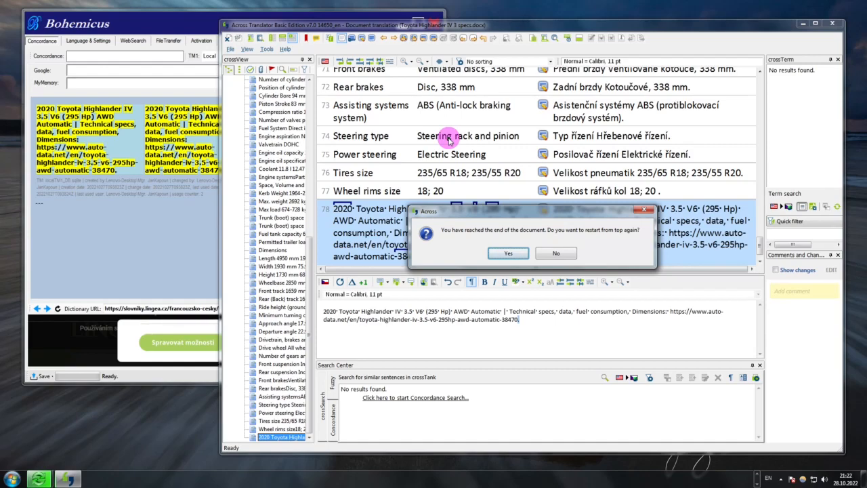
# Decline restarting from the top of the document and compare the last segment with its translation memory match in Bohemicus
pyautogui.click(549, 253)
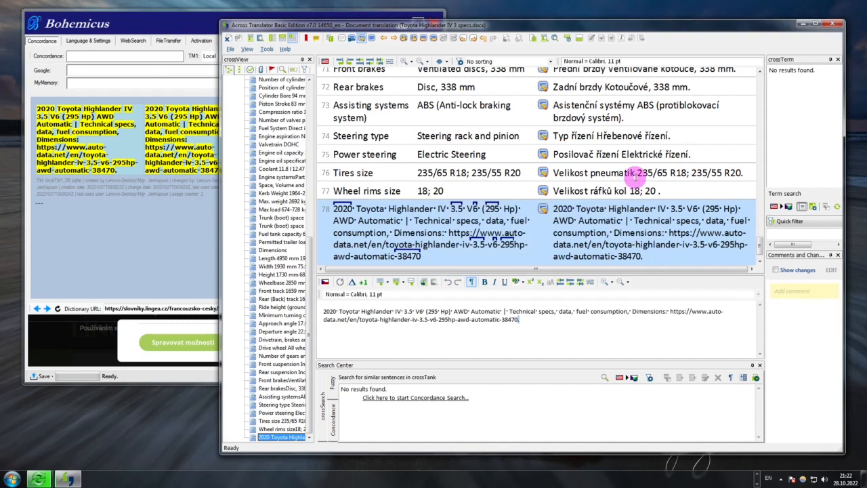
pyautogui.scroll(-1, 760, 252)
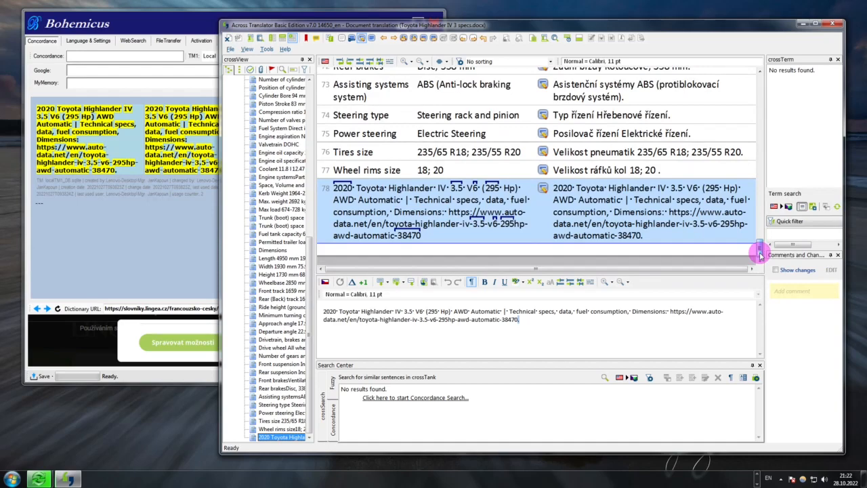
pyautogui.click(203, 22)
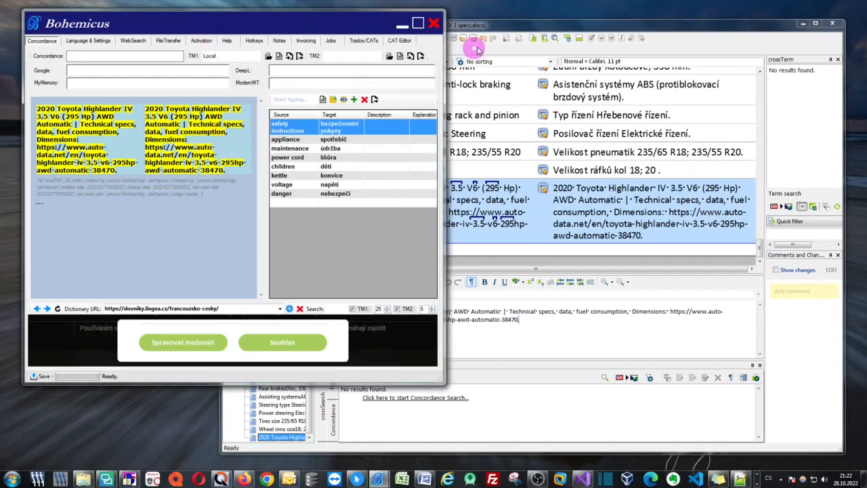
pyautogui.click(526, 30)
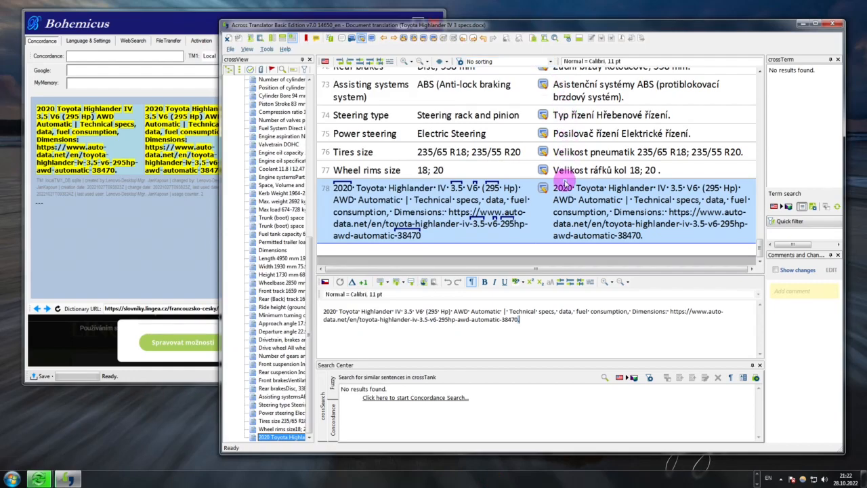
pyautogui.click(153, 20)
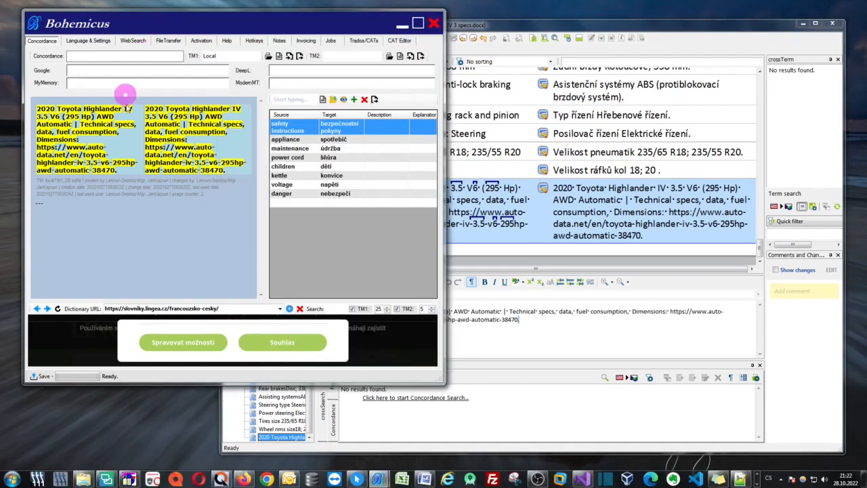
pyautogui.click(492, 29)
# Clear the Czech translation of segment 1, the Toyota Highlander IV title, in the Across document
pyautogui.moveTo(759, 247); pyautogui.dragTo(768, 90)
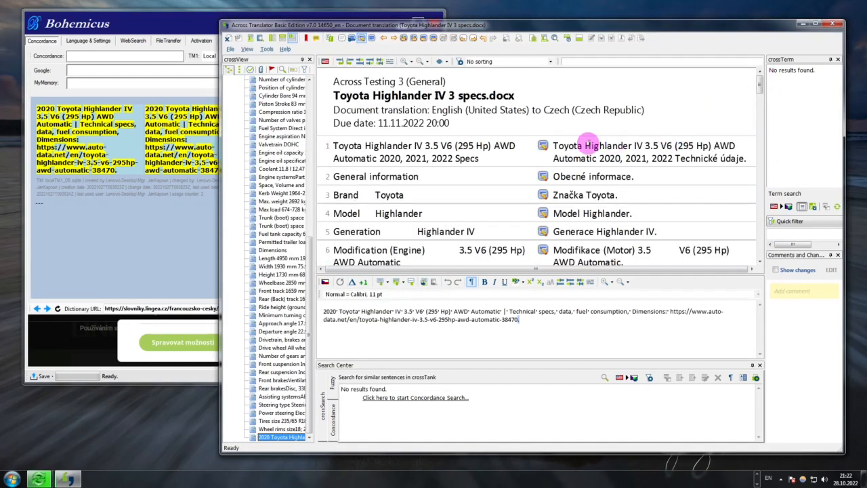
pyautogui.click(583, 144)
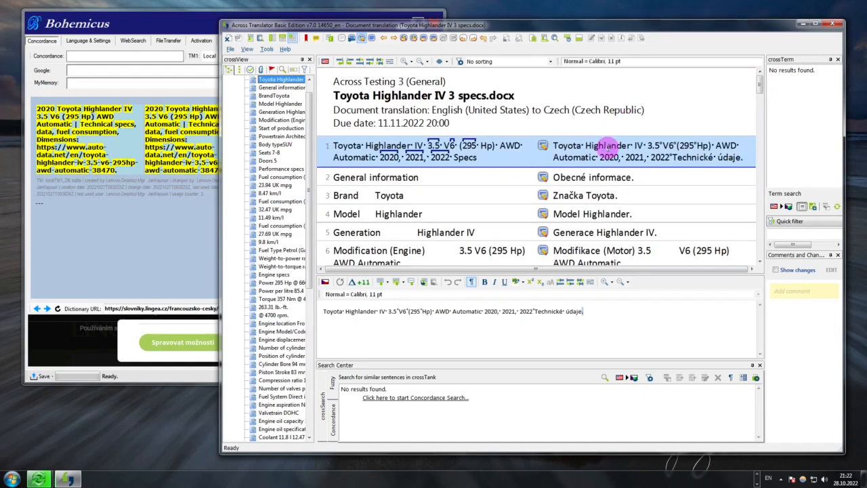
pyautogui.click(459, 313)
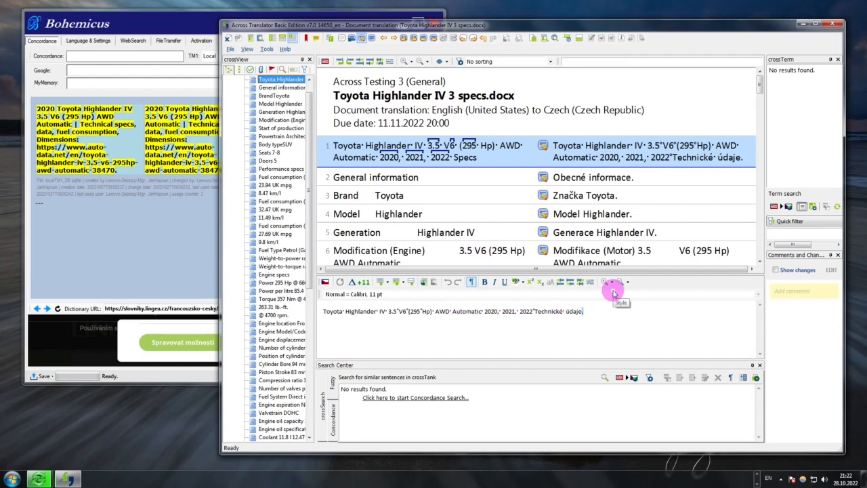
pyautogui.hotkey('ctrl', 'a')
pyautogui.press('Delete')
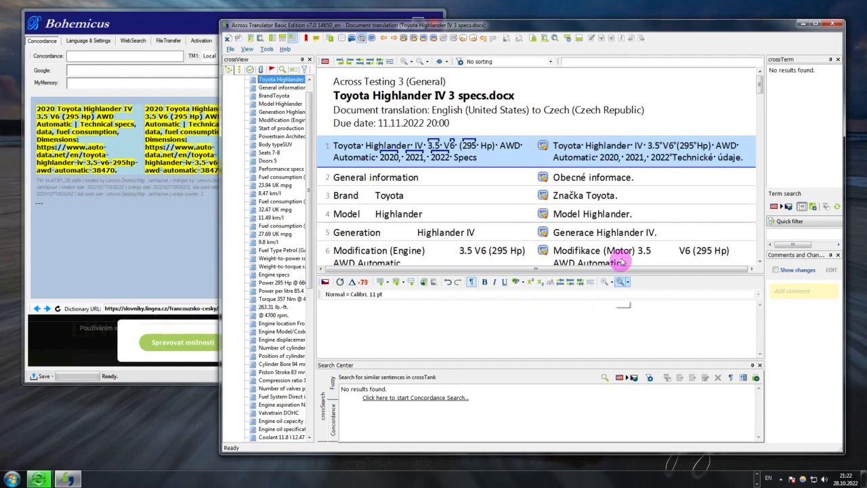
# Clear the Czech translations of segments 2 to 6, from General information to Modification (Engine)
pyautogui.click(610, 174)
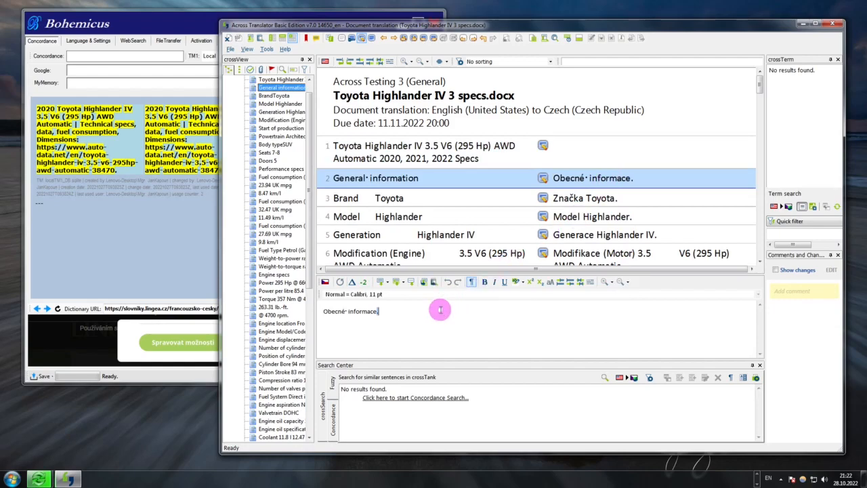
pyautogui.click(595, 196)
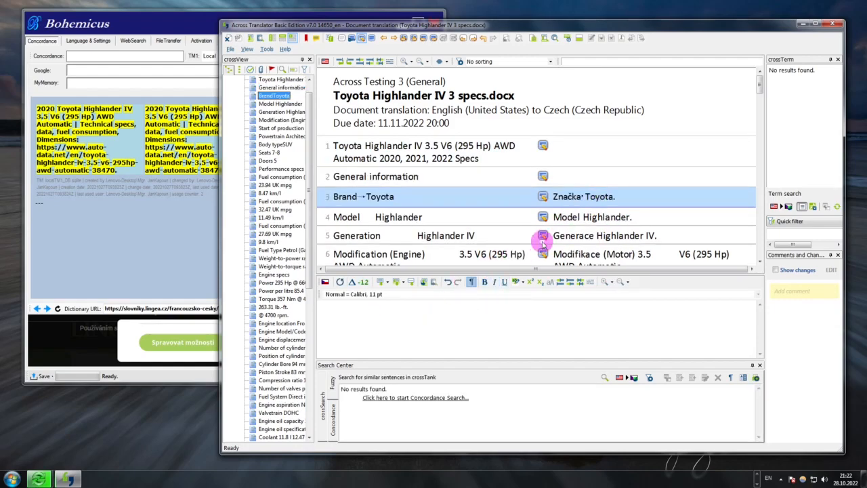
pyautogui.click(568, 215)
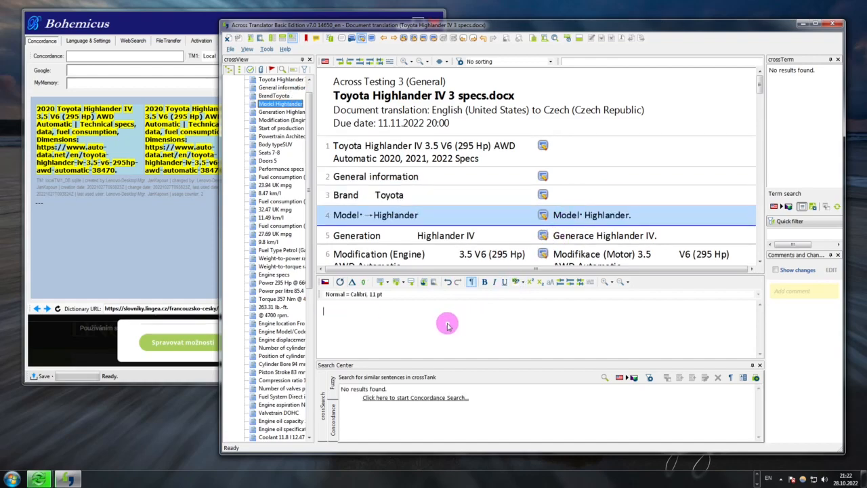
pyautogui.click(584, 234)
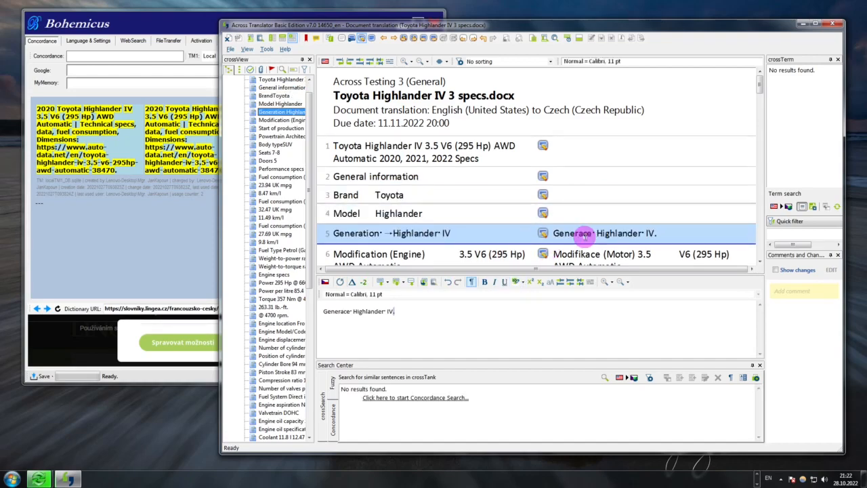
pyautogui.tripleClick(438, 313)
pyautogui.press('Delete')
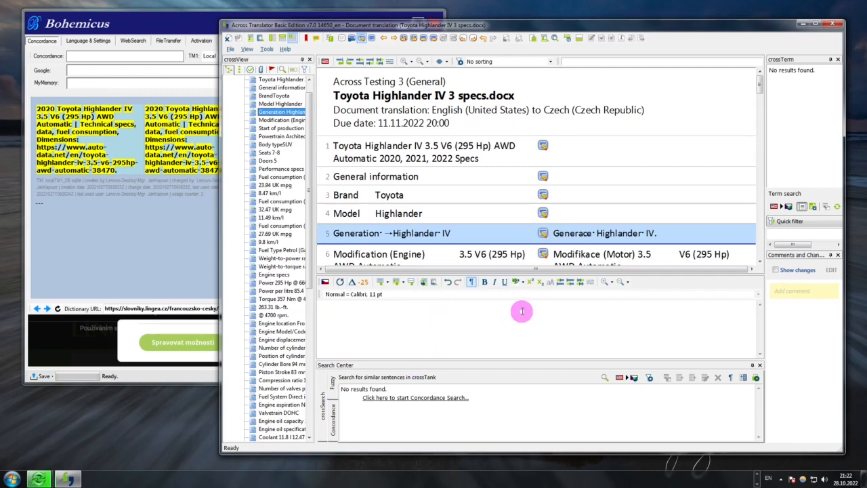
pyautogui.click(584, 254)
pyautogui.tripleClick(448, 319)
pyautogui.press('Delete')
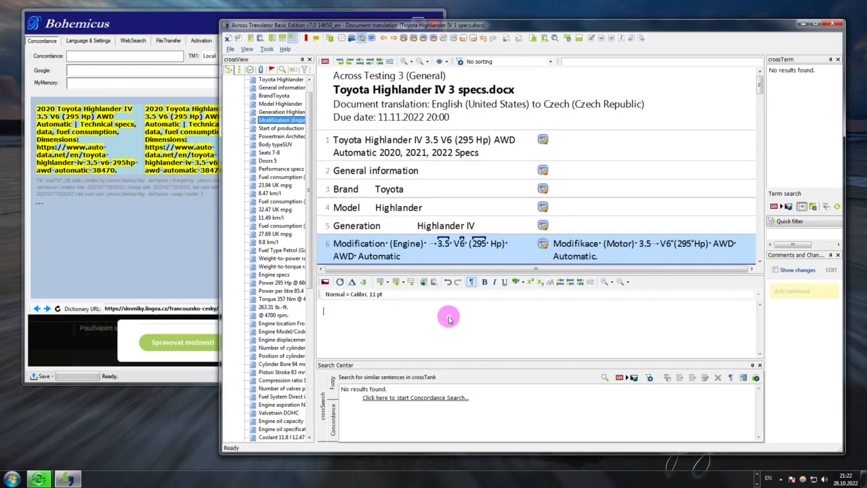
# Insert the translation memory match into segment 1 and compare it with the match shown in Bohemicus
pyautogui.click(597, 143)
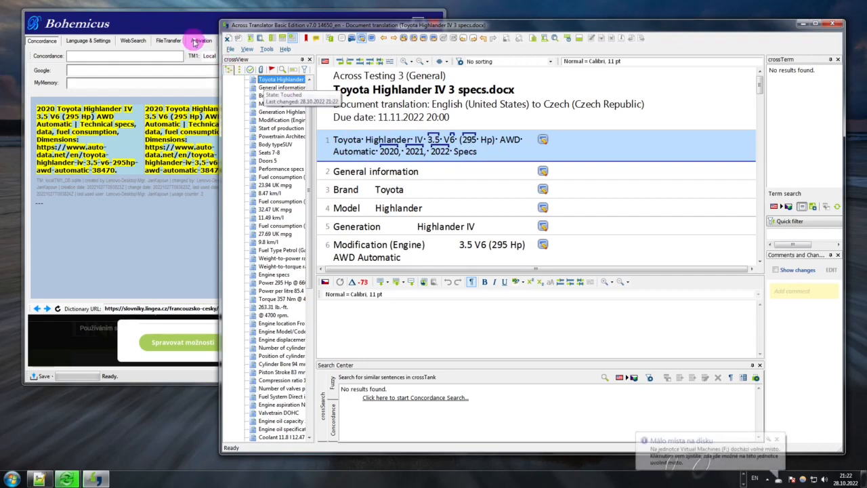
pyautogui.click(342, 313)
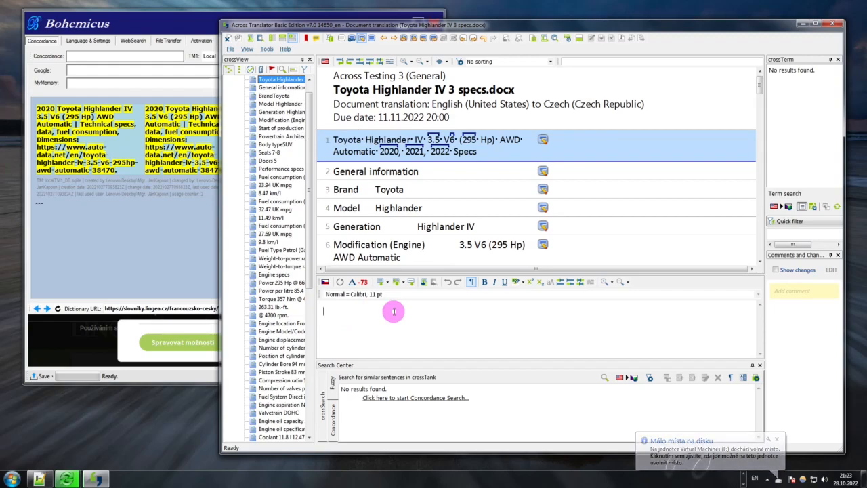
pyautogui.press('F1')
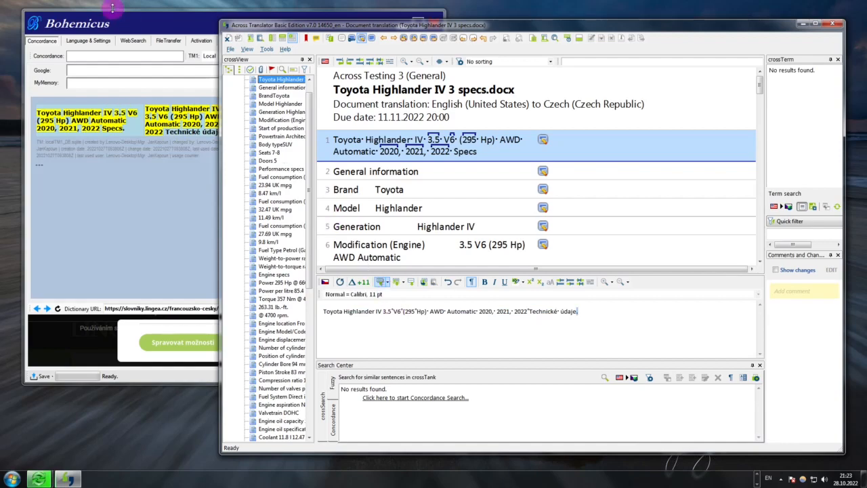
pyautogui.click(149, 22)
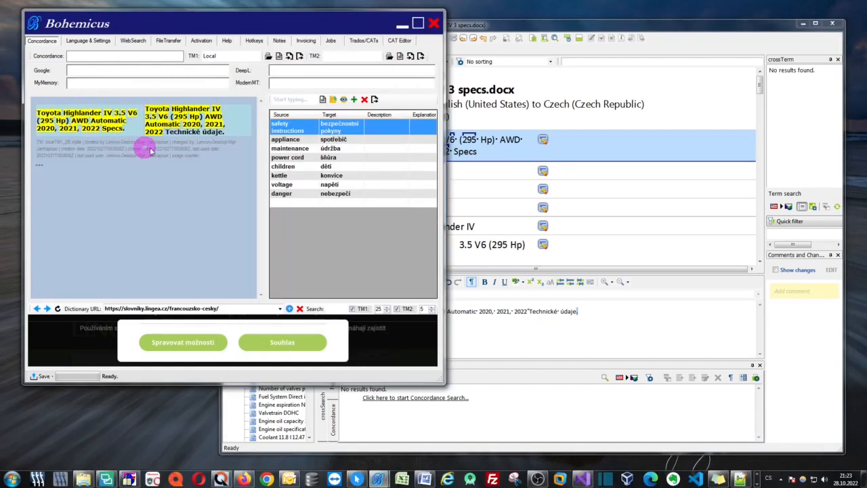
pyautogui.click(569, 28)
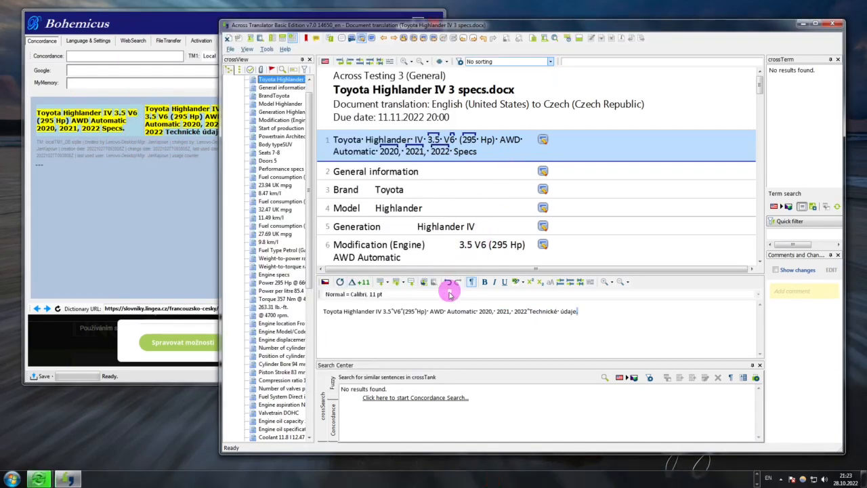
# Clear the inserted translation from the target text of segment 1
pyautogui.scroll(4, 438, 313)
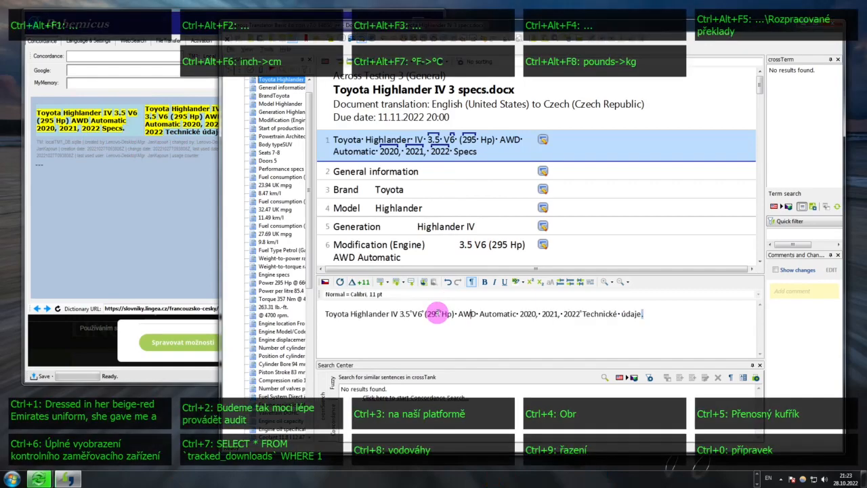
pyautogui.scroll(1, 438, 312)
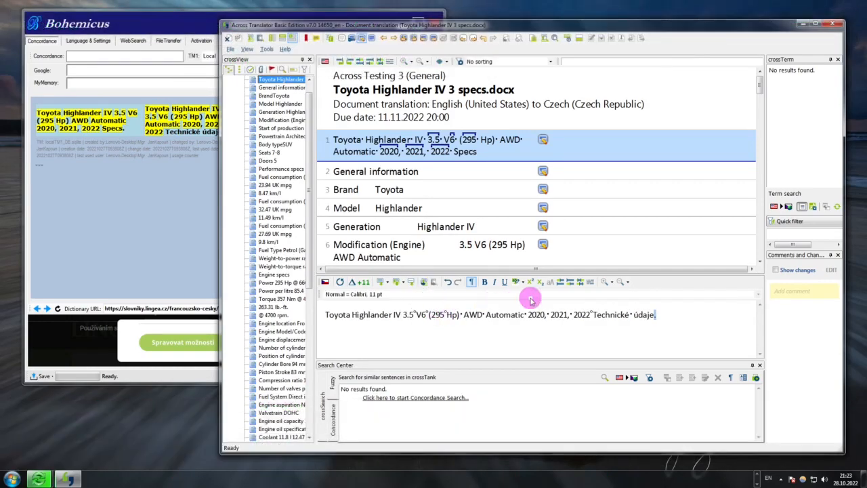
pyautogui.hotkey('ctrl', 'a')
pyautogui.press('Delete')
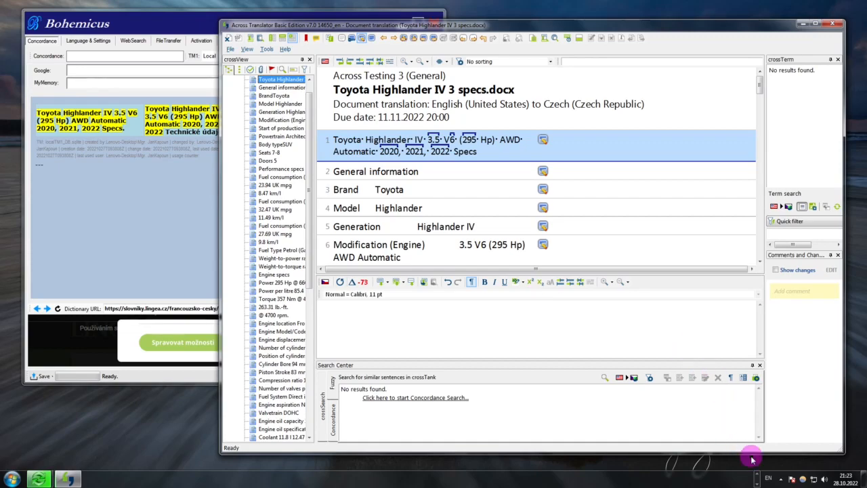
# In Bohemicus's CAT tool settings, choose Custom with Ctrl+Insert for copying source to target and Ctrl+Return for moving to the next segment
pyautogui.click(472, 141)
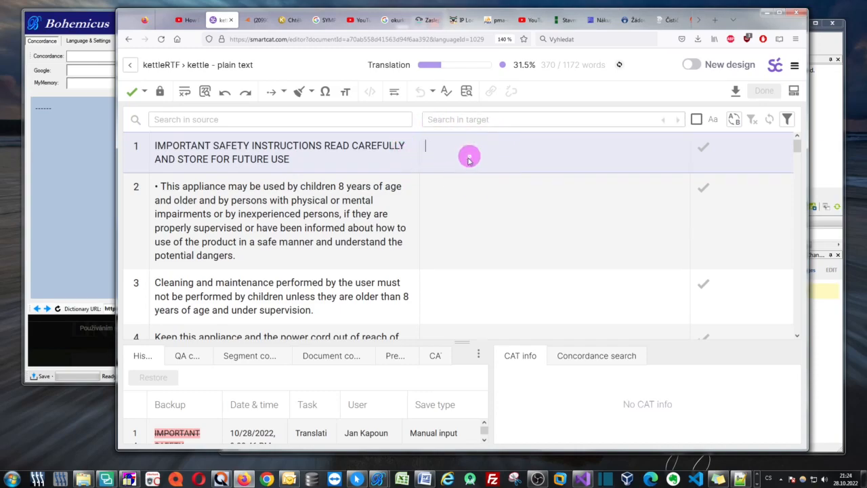
pyautogui.click(81, 18)
pyautogui.click(82, 40)
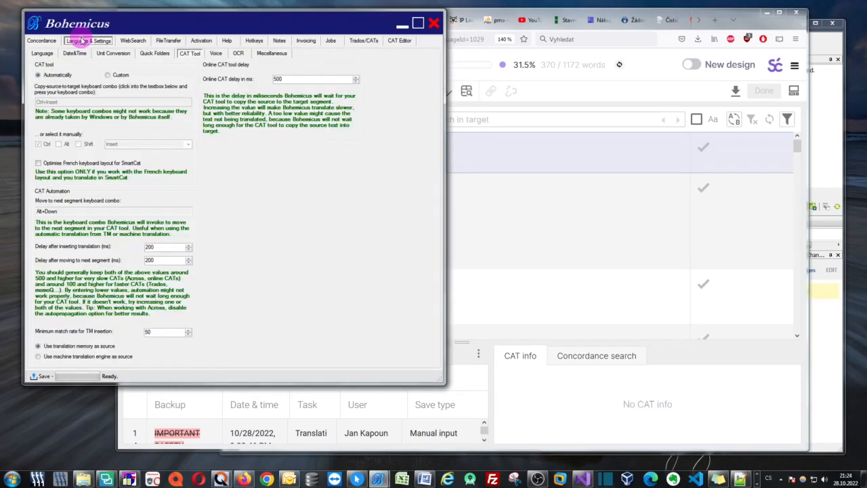
pyautogui.click(110, 75)
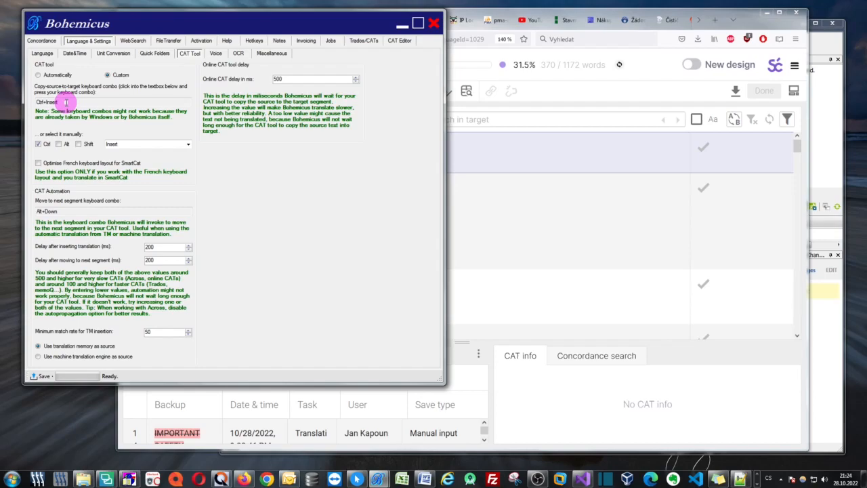
pyautogui.hotkey('ctrl', 'Return')
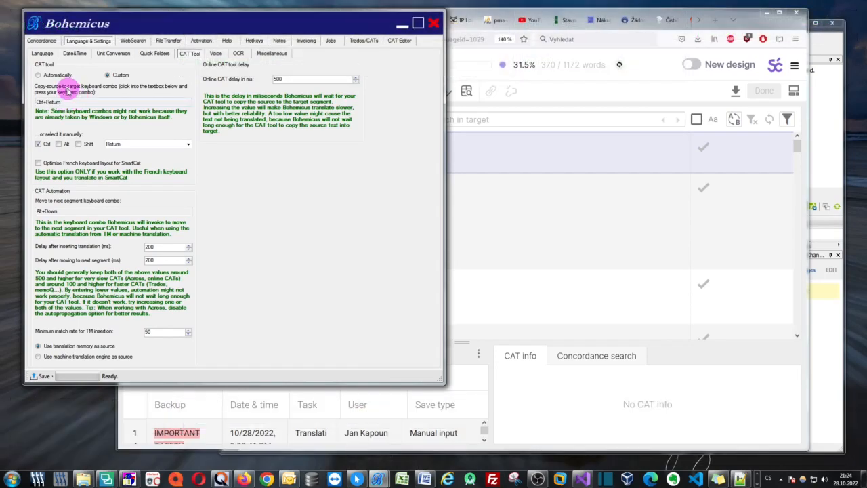
pyautogui.click(91, 210)
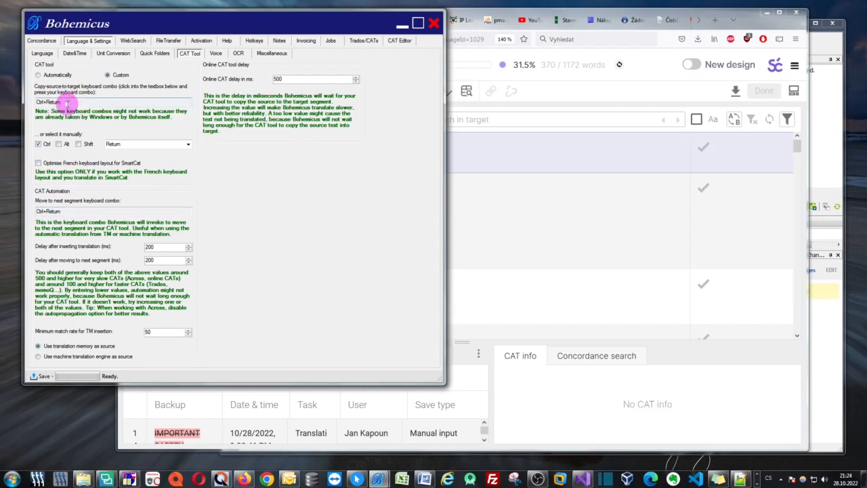
pyautogui.press('ctrl+Insert')
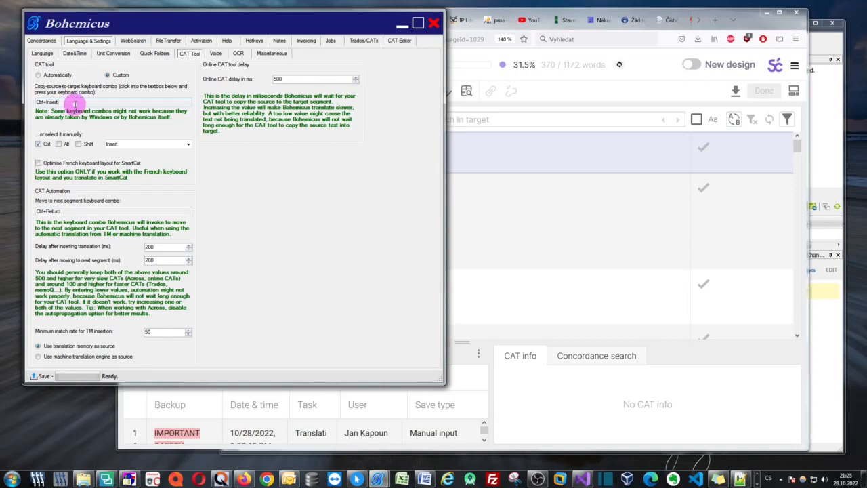
pyautogui.moveTo(75, 103); pyautogui.dragTo(36, 102)
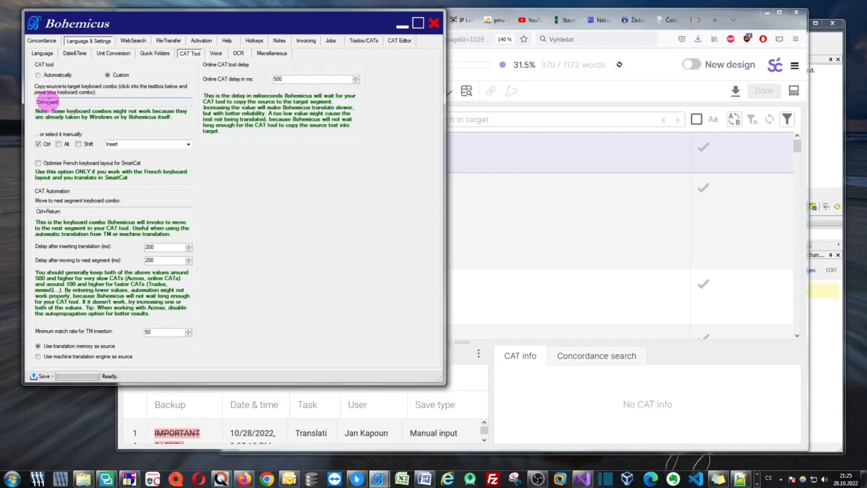
# Switch to the Smartcat kettle document and fill segments 1 to 7 with Czech translations, confirming each before moving on
pyautogui.click(468, 147)
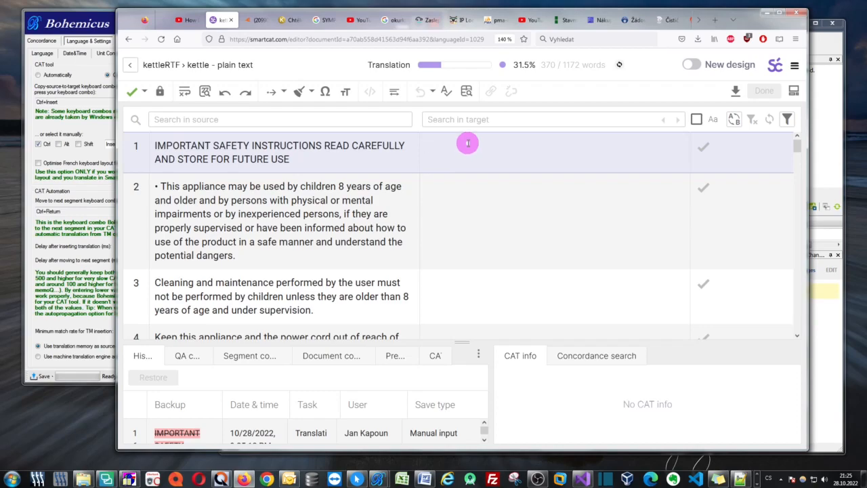
pyautogui.press('ctrl+Insert')
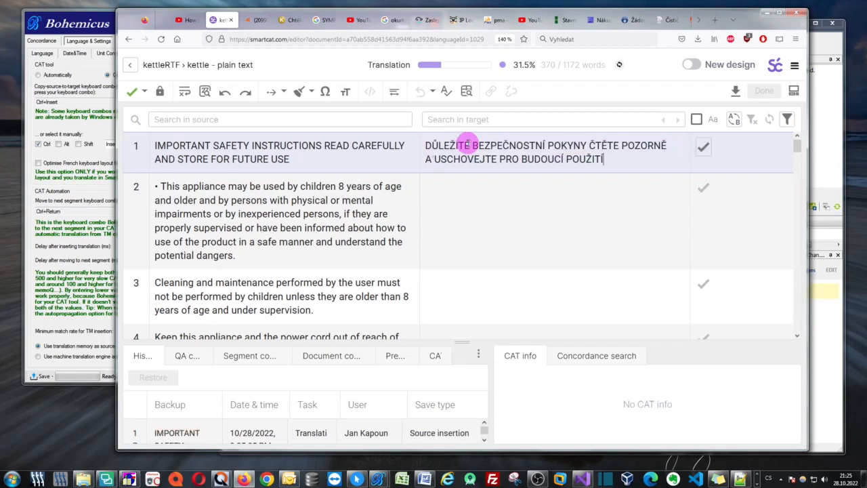
pyautogui.hotkey('ctrl', 'Return')
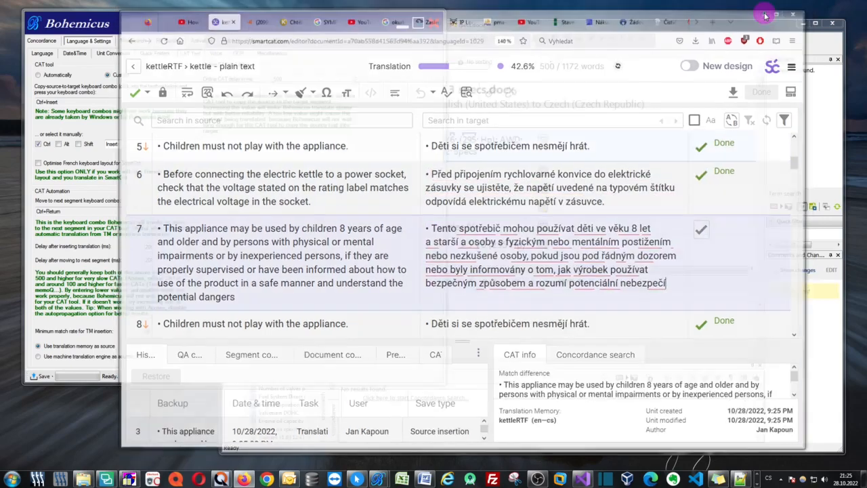
# Minimise the browser and set Bohemicus's CAT tool copy-source option back to Automatically
pyautogui.click(765, 15)
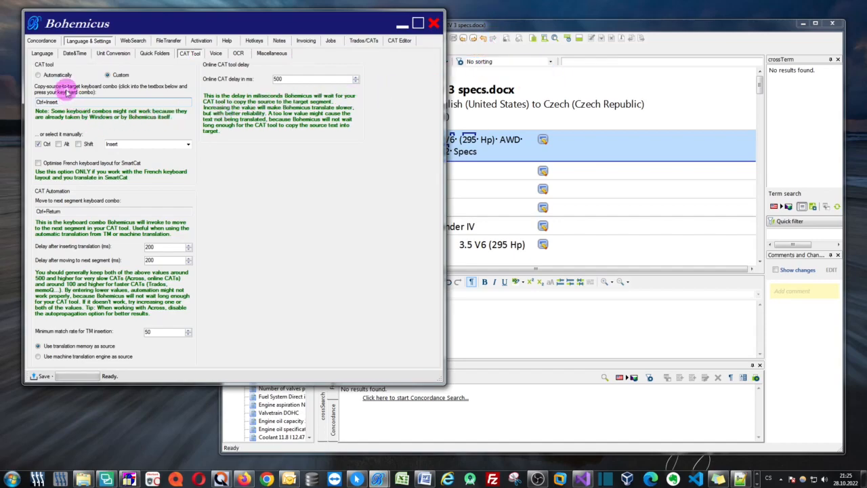
pyautogui.click(52, 76)
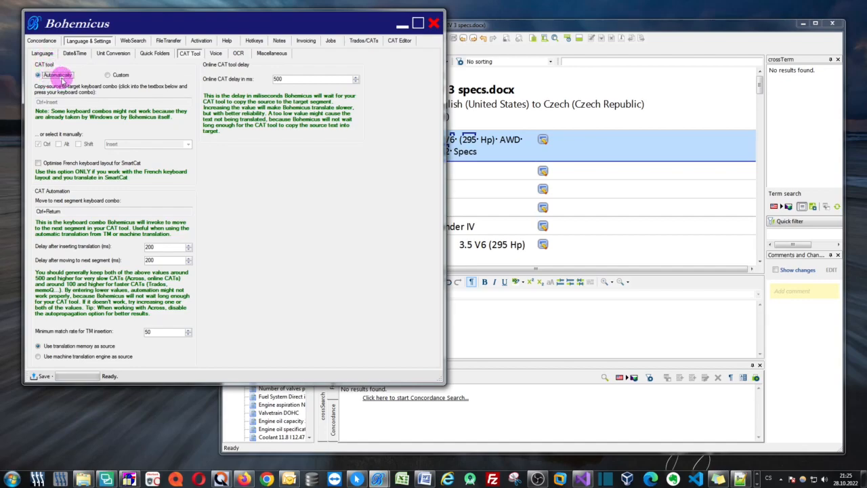
# Set the move-to-next-segment combo to Alt+Down and choose the machine translation engine as the source for CAT automation
pyautogui.click(62, 210)
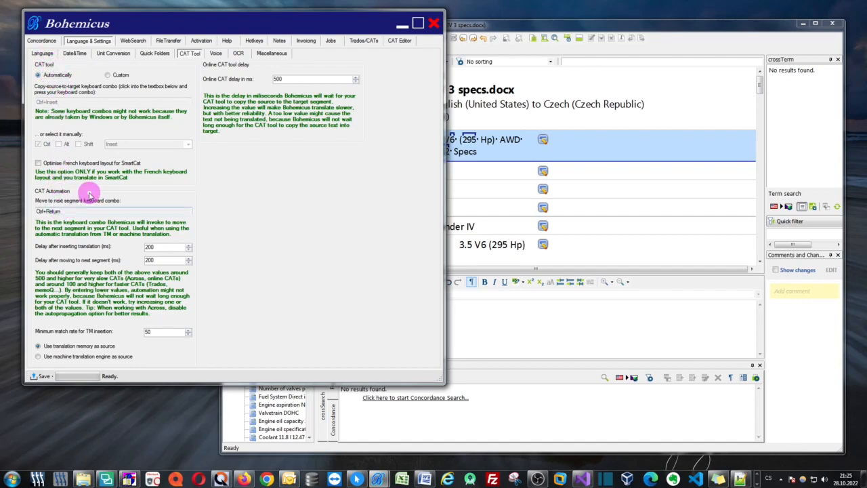
pyautogui.hotkey('alt', 'Down')
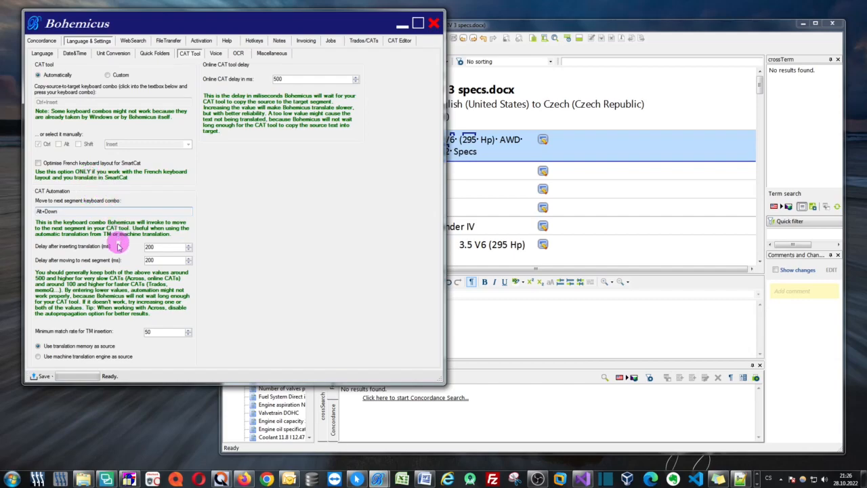
pyautogui.click(60, 358)
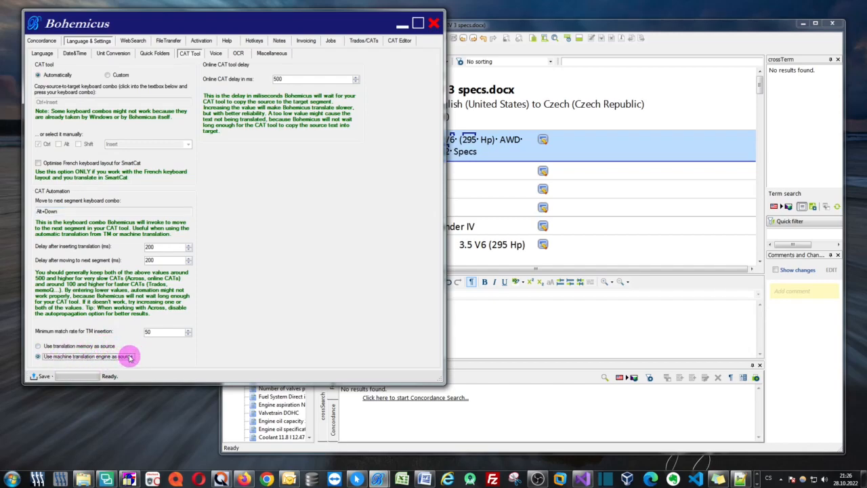
# Check Bohemicus's language and machine translation provider settings, and switch to the empty target text of segment 1 in Across
pyautogui.click(45, 55)
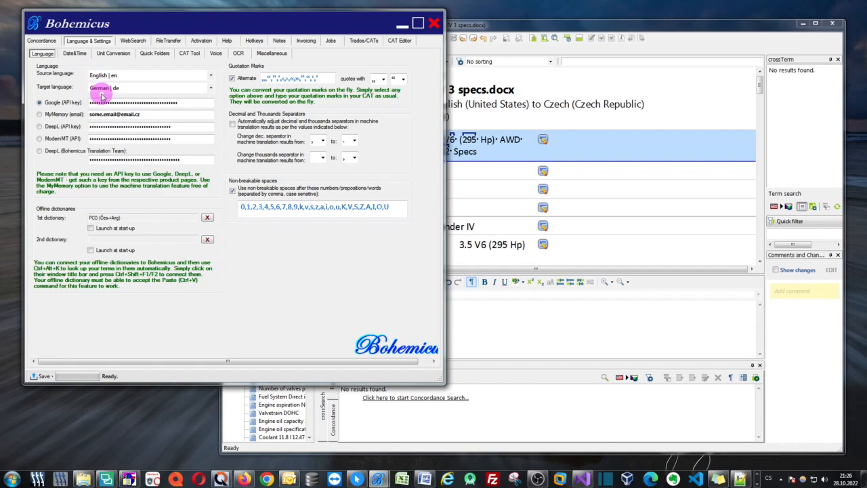
pyautogui.click(190, 54)
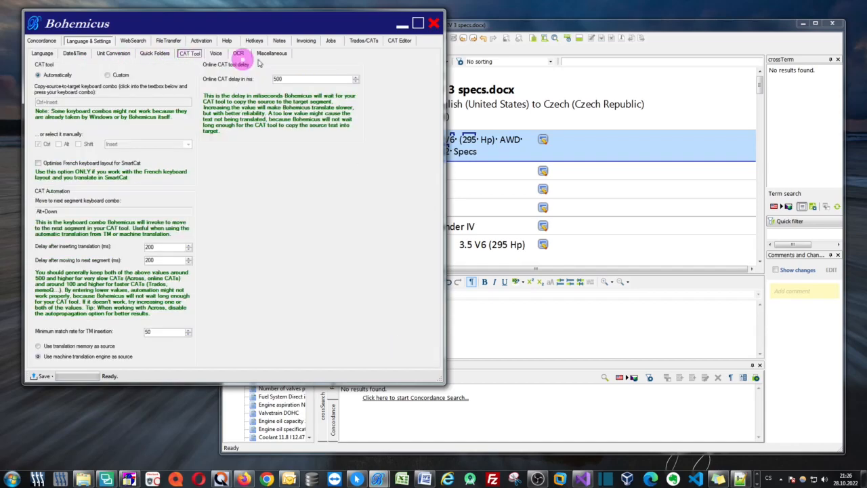
pyautogui.click(470, 312)
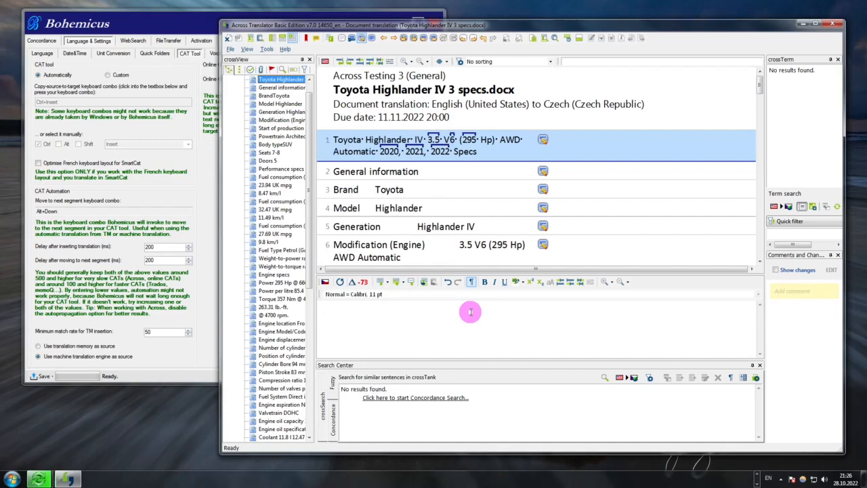